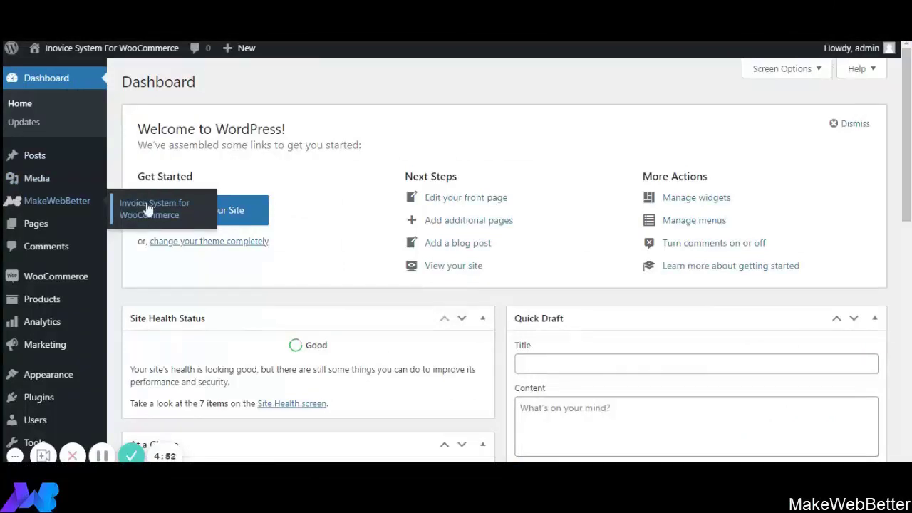
- Open the Invoice System for WooCommerce plugin page and read through its overview and free plugin benefits
{"action": "left_click", "coordinate": [150, 208]}
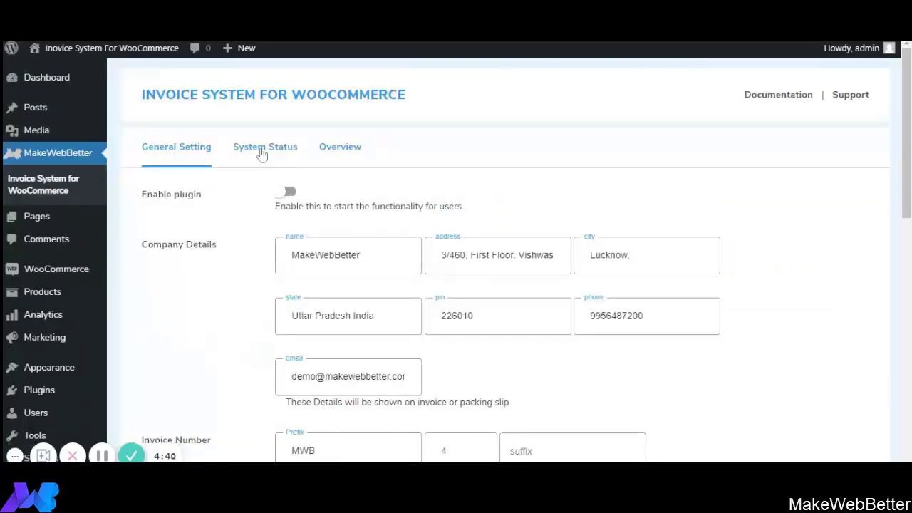
{"action": "left_click", "coordinate": [342, 147]}
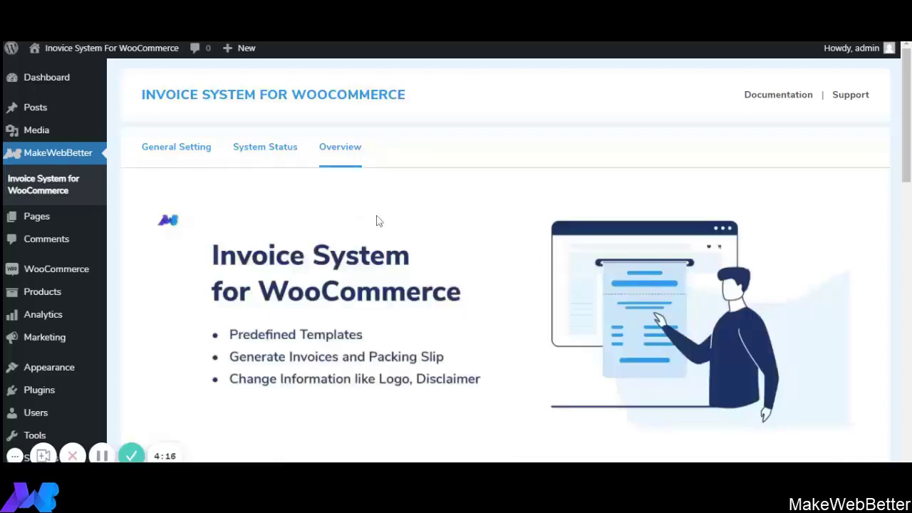
{"action": "scroll", "coordinate": [378, 222], "scroll_direction": "down", "scroll_amount": 2}
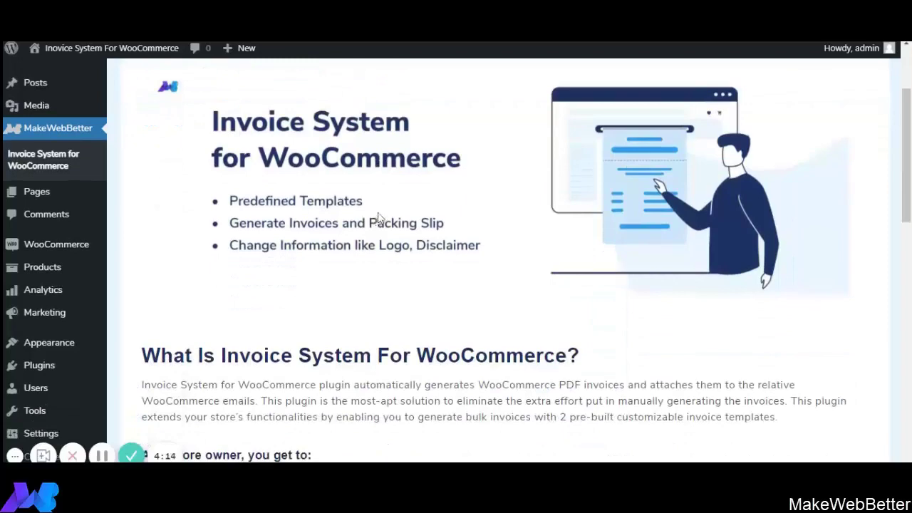
{"action": "scroll", "coordinate": [379, 218], "scroll_direction": "down", "scroll_amount": 4}
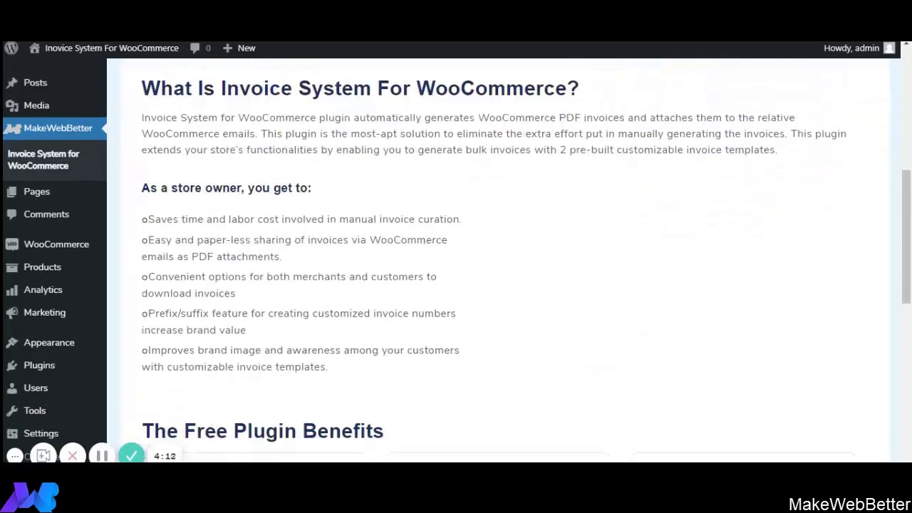
{"action": "scroll", "coordinate": [509, 260], "scroll_direction": "down", "scroll_amount": 2}
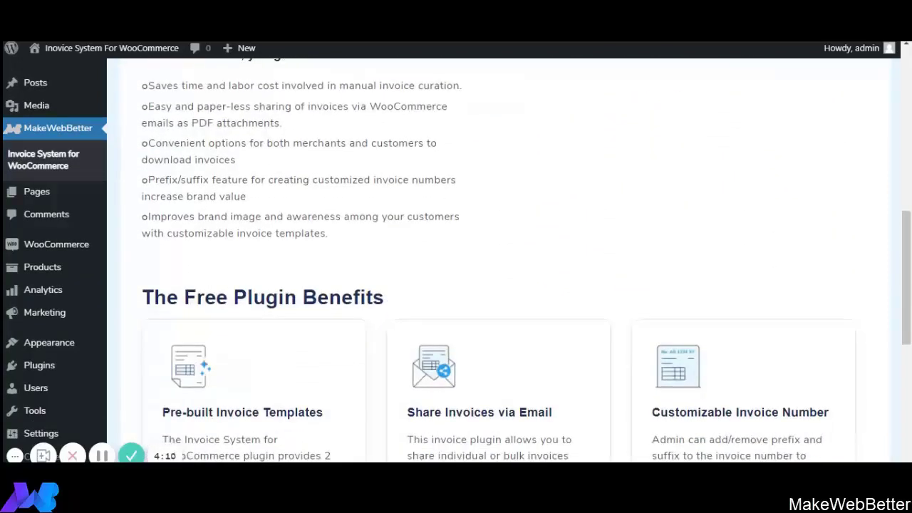
{"action": "scroll", "coordinate": [386, 223], "scroll_direction": "down", "scroll_amount": 2}
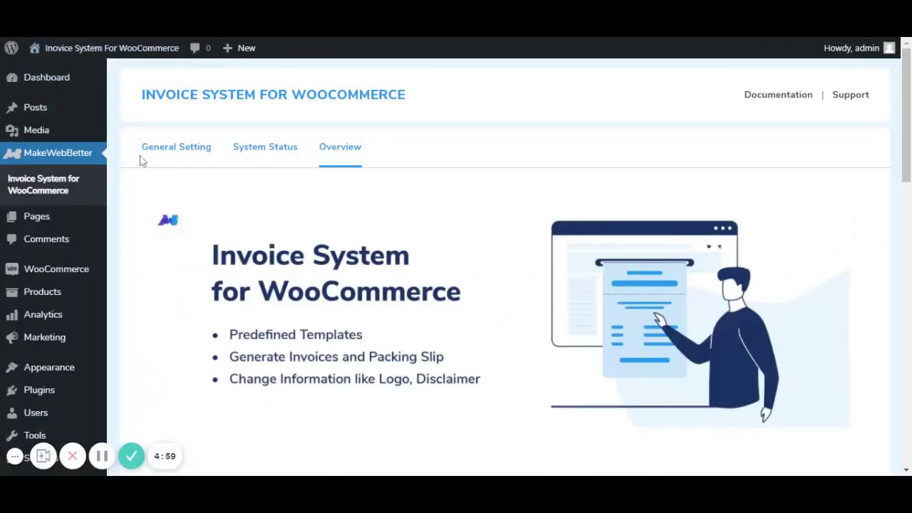
- Enable the invoice plugin in its general settings
{"action": "left_click", "coordinate": [190, 147]}
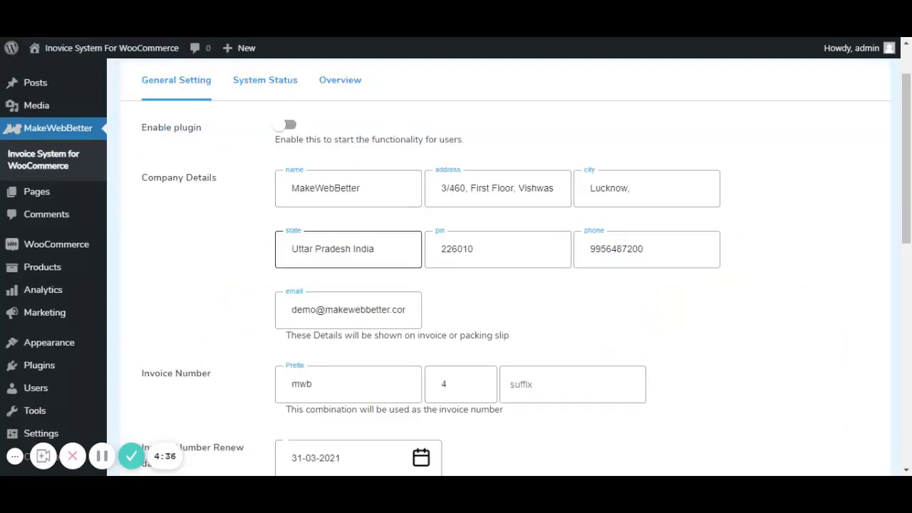
{"action": "scroll", "coordinate": [309, 226], "scroll_direction": "up", "scroll_amount": 1}
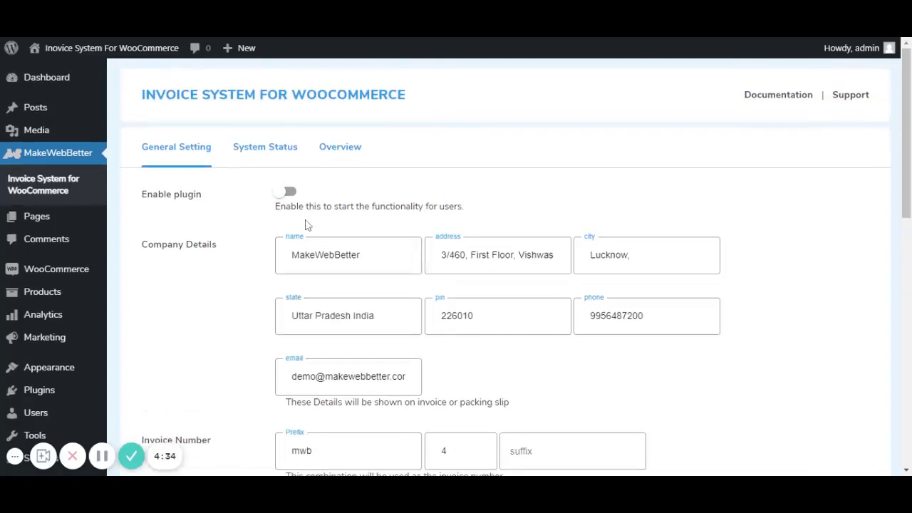
{"action": "left_click", "coordinate": [288, 193]}
- Choose cropped-cropped-mwb-512-1.png from the media library as the invoice logo
{"action": "scroll", "coordinate": [307, 200], "scroll_direction": "down", "scroll_amount": 1}
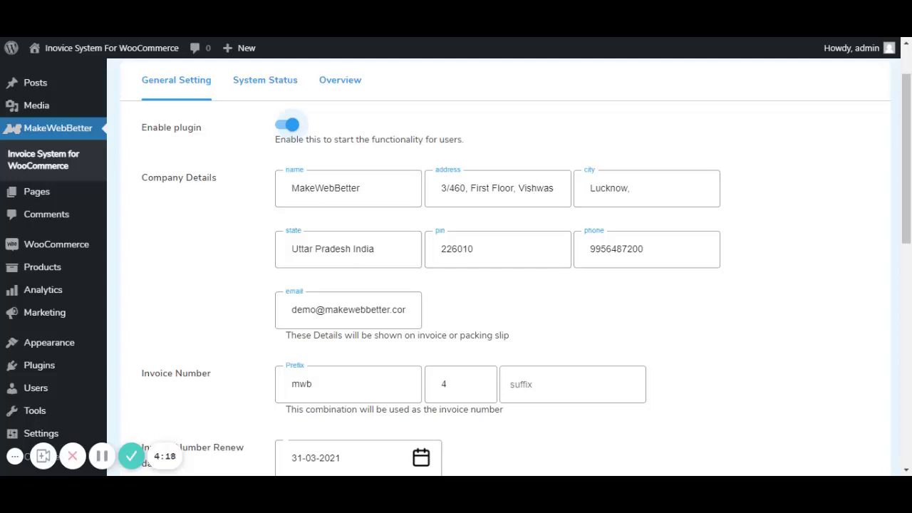
{"action": "scroll", "coordinate": [264, 210], "scroll_direction": "down", "scroll_amount": 1}
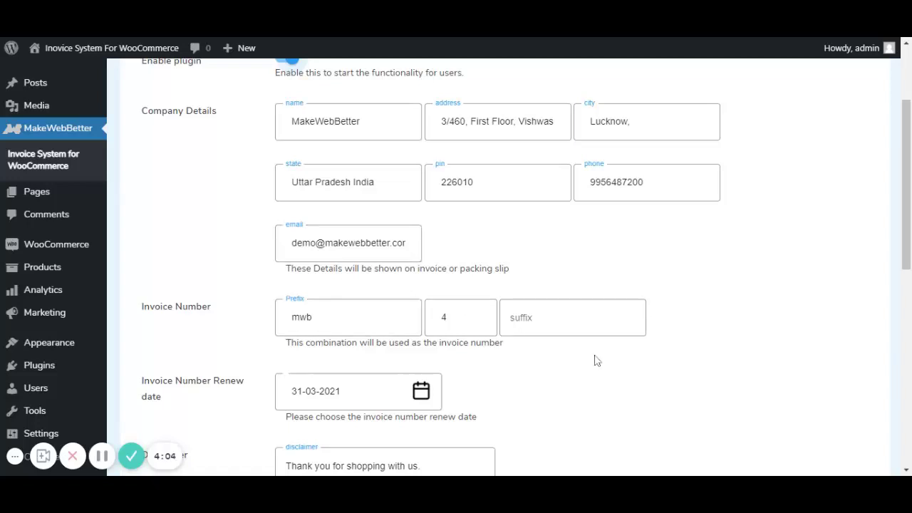
{"action": "scroll", "coordinate": [472, 316], "scroll_direction": "down", "scroll_amount": 2}
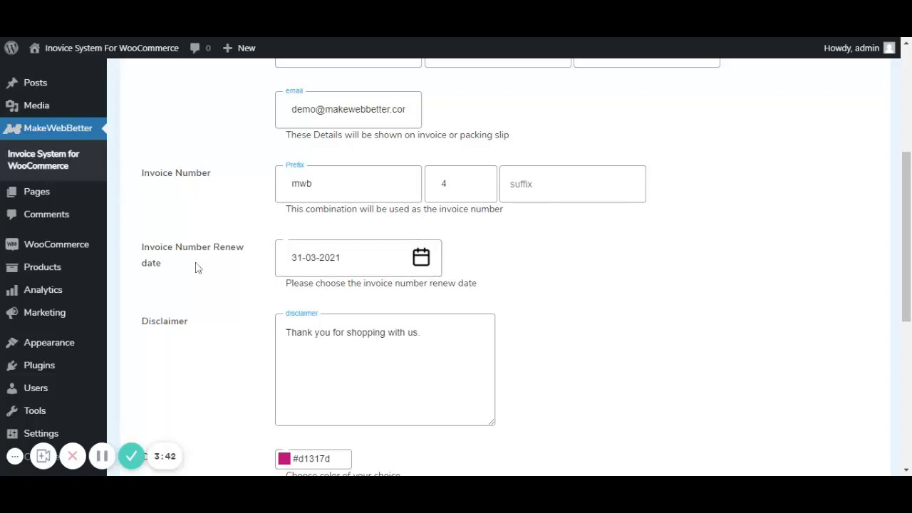
{"action": "scroll", "coordinate": [235, 278], "scroll_direction": "down", "scroll_amount": 2}
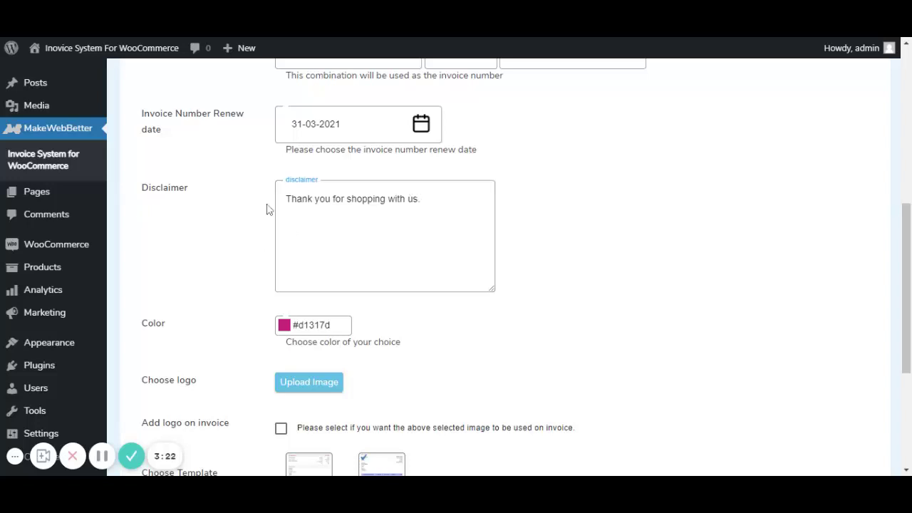
{"action": "scroll", "coordinate": [408, 240], "scroll_direction": "down", "scroll_amount": 1}
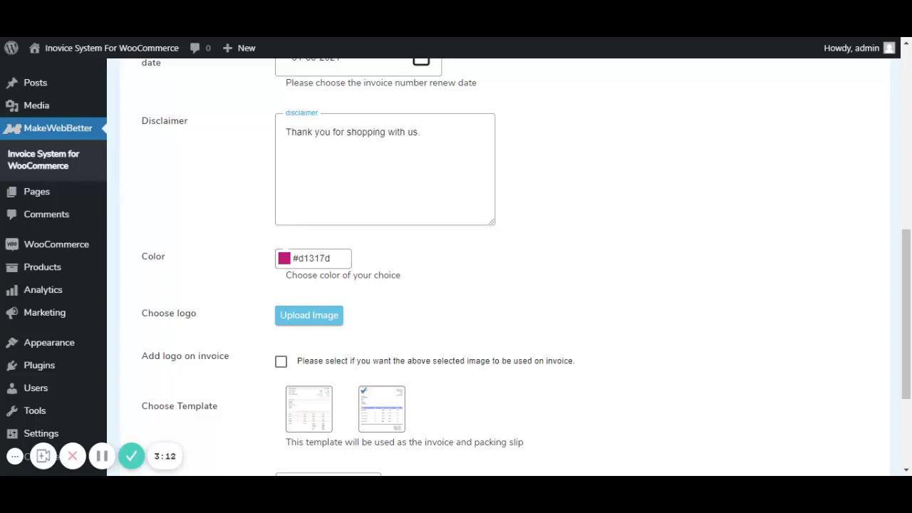
{"action": "scroll", "coordinate": [356, 235], "scroll_direction": "down", "scroll_amount": 2}
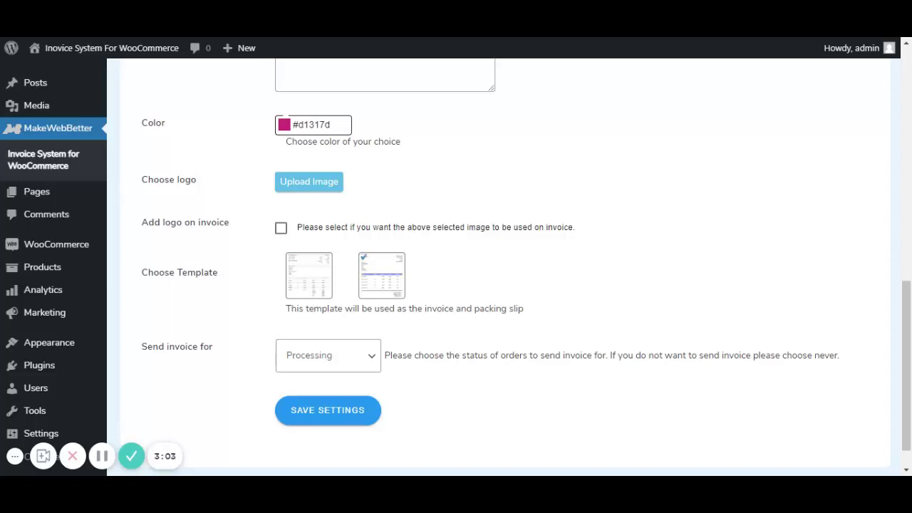
{"action": "scroll", "coordinate": [310, 139], "scroll_direction": "down", "scroll_amount": 1}
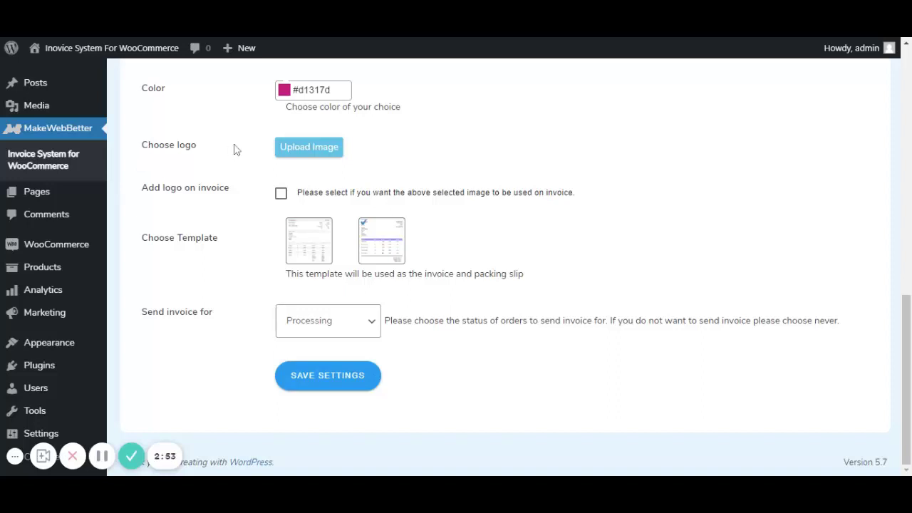
{"action": "left_click", "coordinate": [298, 149]}
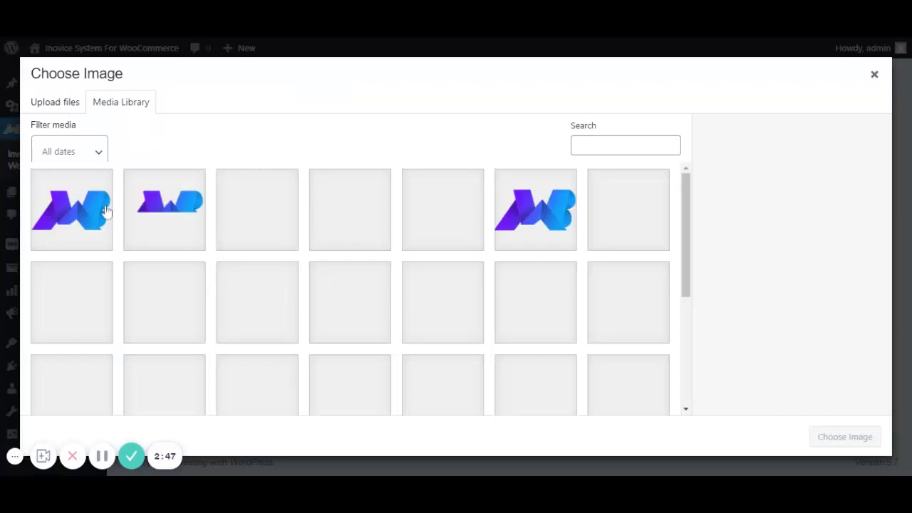
{"action": "left_click", "coordinate": [93, 209]}
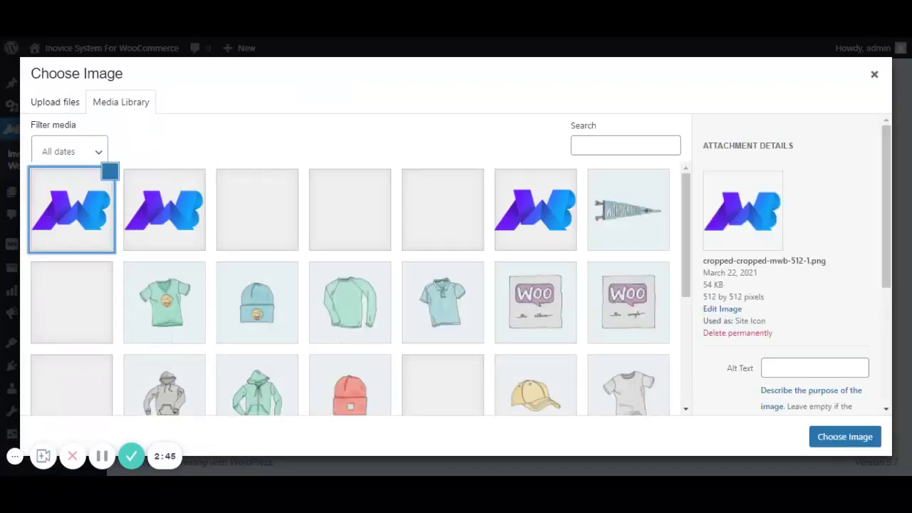
{"action": "left_click", "coordinate": [846, 437]}
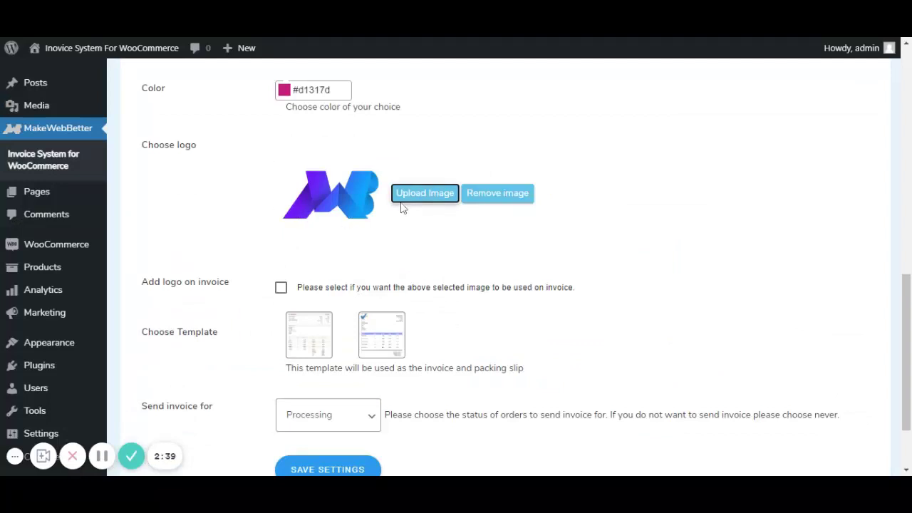
- Enable adding the selected logo to invoices and save the plugin settings
{"action": "scroll", "coordinate": [401, 207], "scroll_direction": "down", "scroll_amount": 1}
{"action": "scroll", "coordinate": [401, 206], "scroll_direction": "down", "scroll_amount": 1}
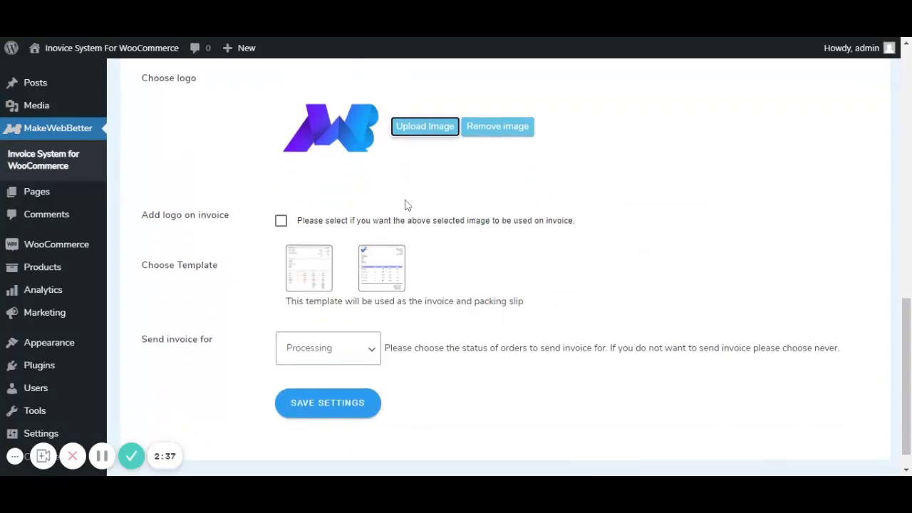
{"action": "left_click", "coordinate": [282, 221]}
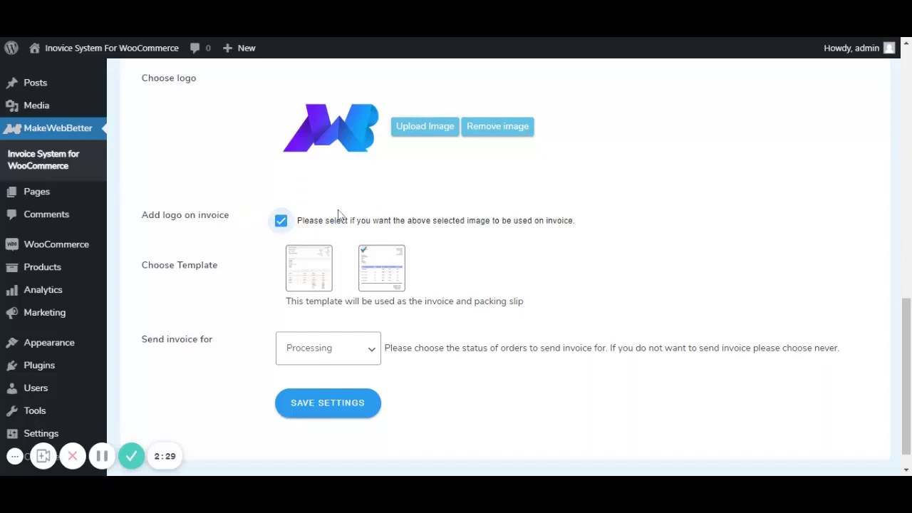
{"action": "scroll", "coordinate": [330, 225], "scroll_direction": "down", "scroll_amount": 1}
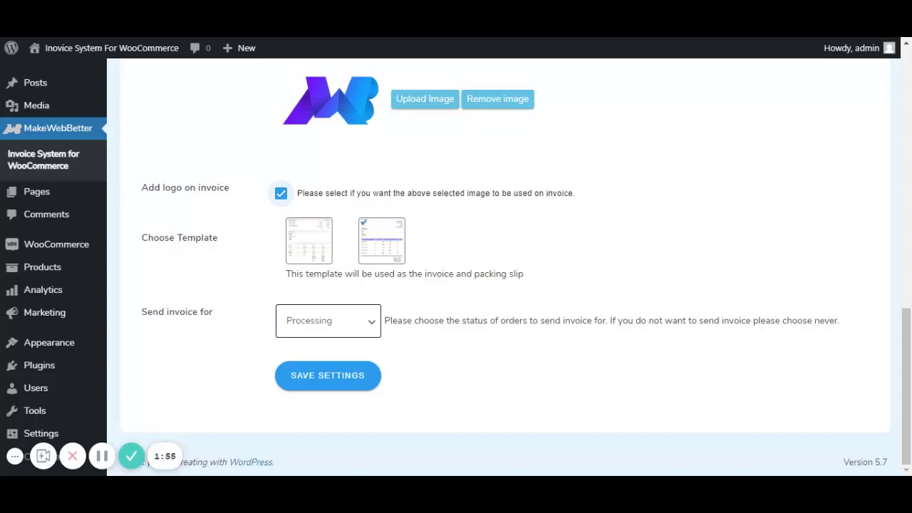
{"action": "left_click", "coordinate": [349, 388]}
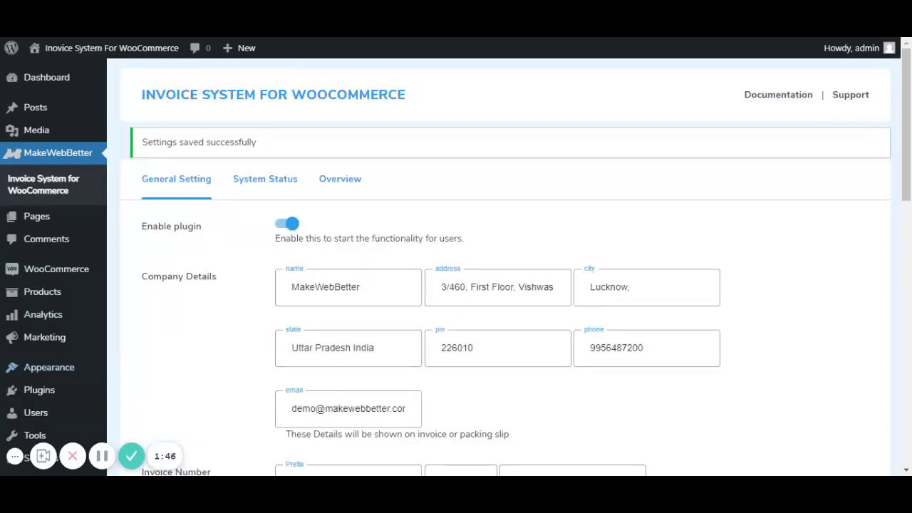
- Examine the plugin's system status, covering the WordPress variables and the system variables
{"action": "scroll", "coordinate": [499, 289], "scroll_direction": "down", "scroll_amount": 2}
{"action": "left_click", "coordinate": [269, 183]}
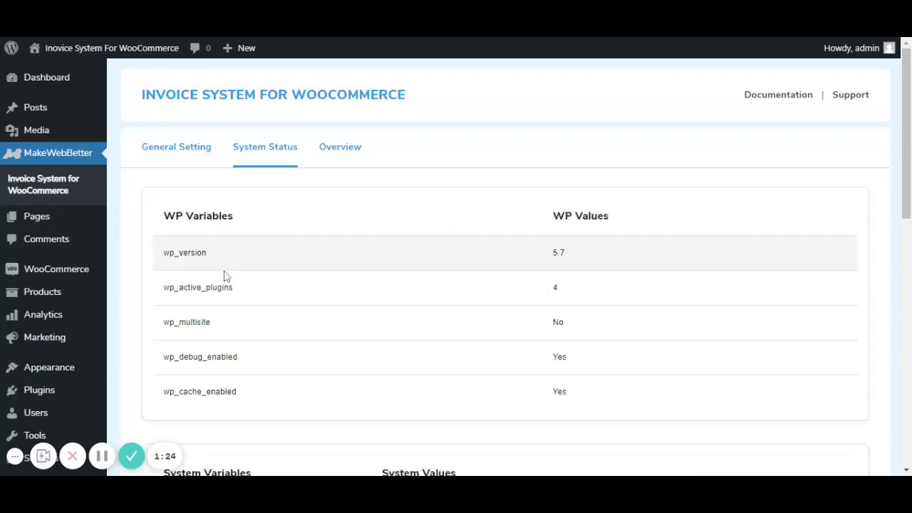
{"action": "scroll", "coordinate": [313, 249], "scroll_direction": "down", "scroll_amount": 3}
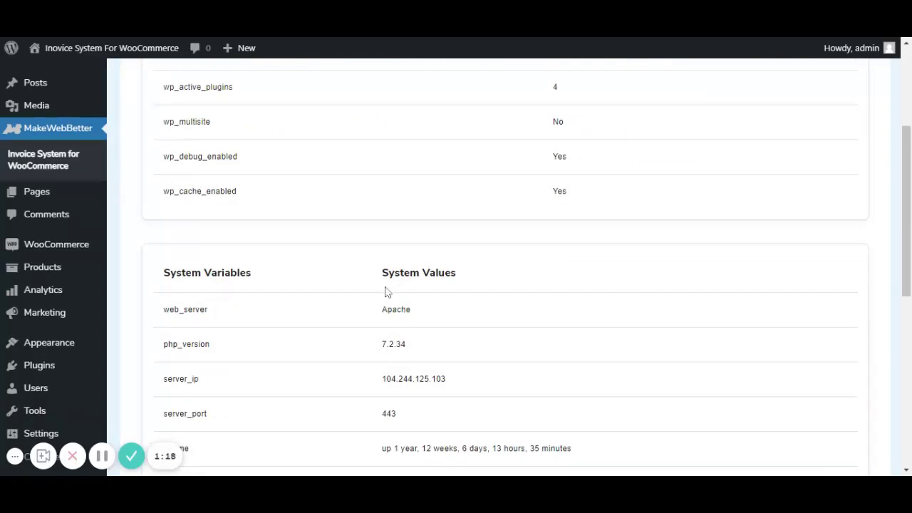
{"action": "scroll", "coordinate": [390, 290], "scroll_direction": "down", "scroll_amount": 1}
{"action": "scroll", "coordinate": [387, 292], "scroll_direction": "up", "scroll_amount": 5}
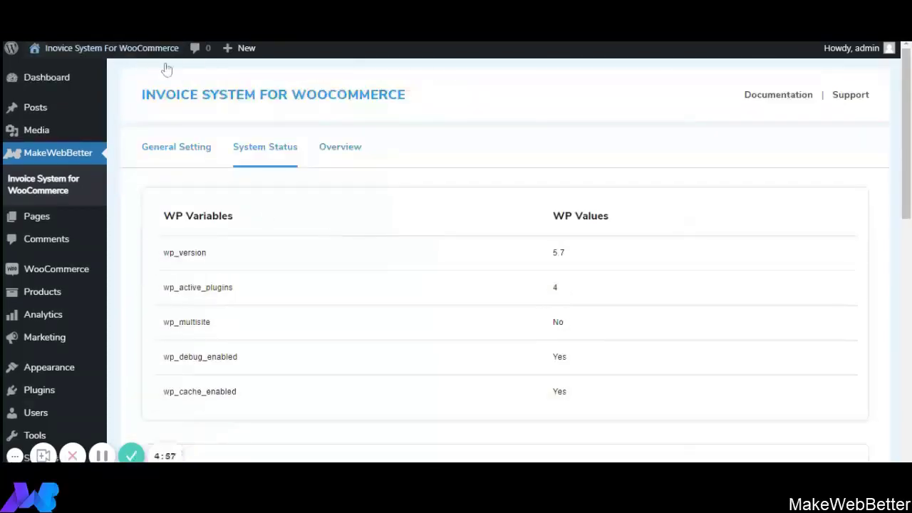
- Visit the storefront's shop, add the plain Beanie to the cart and view the cart
{"action": "mouse_move", "coordinate": [142, 53]}
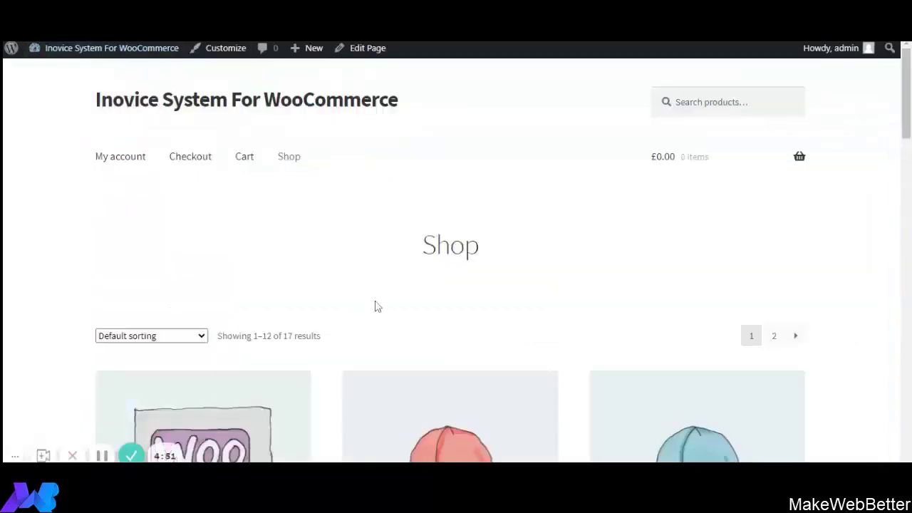
{"action": "scroll", "coordinate": [377, 306], "scroll_direction": "down", "scroll_amount": 5}
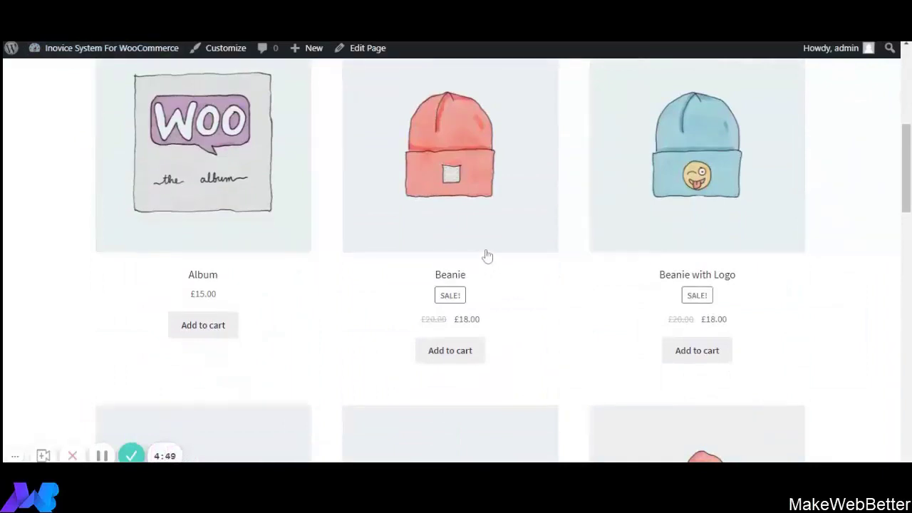
{"action": "scroll", "coordinate": [489, 270], "scroll_direction": "down", "scroll_amount": 2}
{"action": "scroll", "coordinate": [473, 285], "scroll_direction": "up", "scroll_amount": 3}
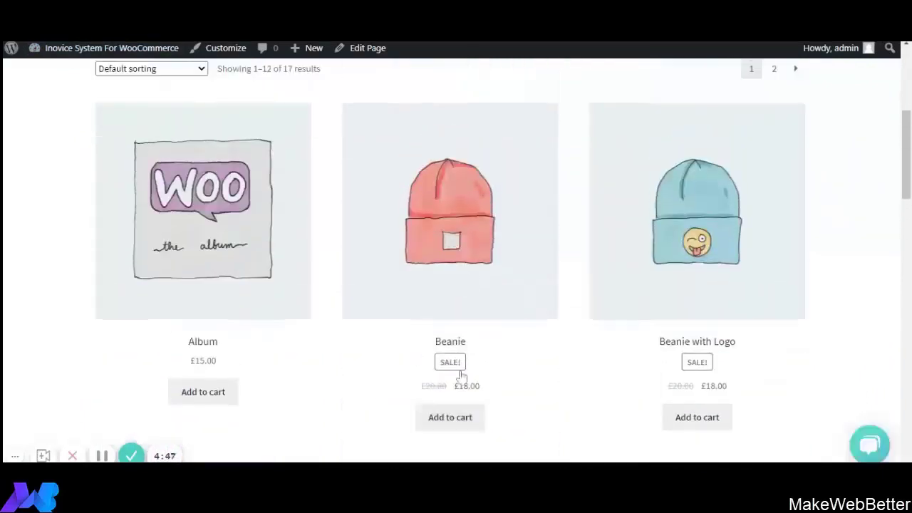
{"action": "left_click", "coordinate": [456, 417]}
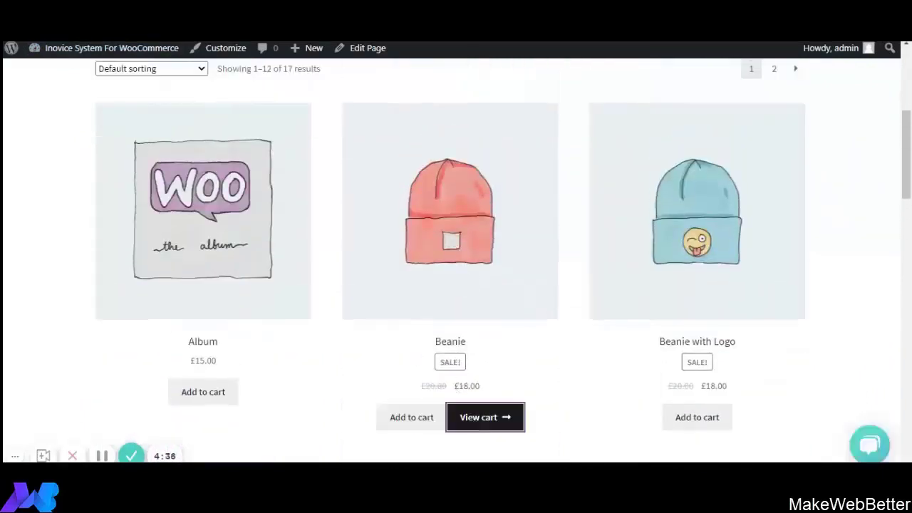
{"action": "left_click", "coordinate": [485, 417]}
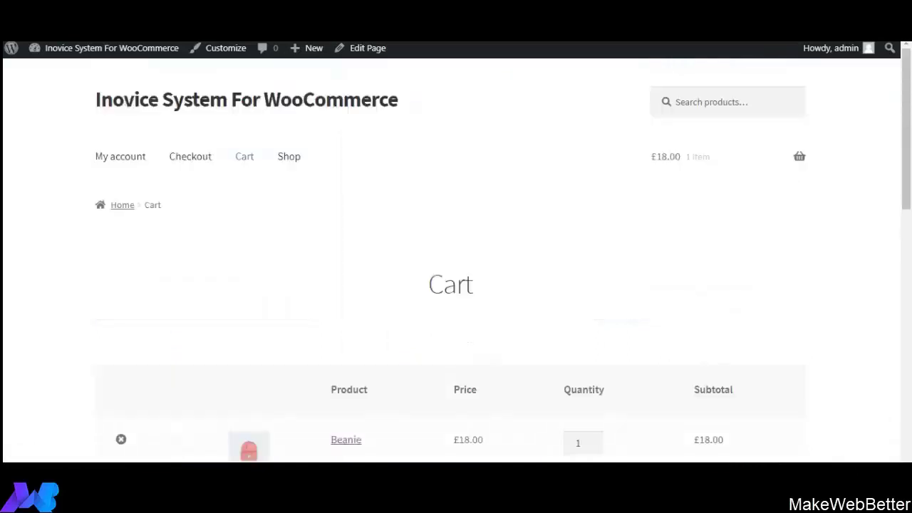
- Proceed from the cart to checkout and place the order with the prefilled billing details
{"action": "scroll", "coordinate": [525, 382], "scroll_direction": "down", "scroll_amount": 3}
{"action": "scroll", "coordinate": [485, 250], "scroll_direction": "down", "scroll_amount": 5}
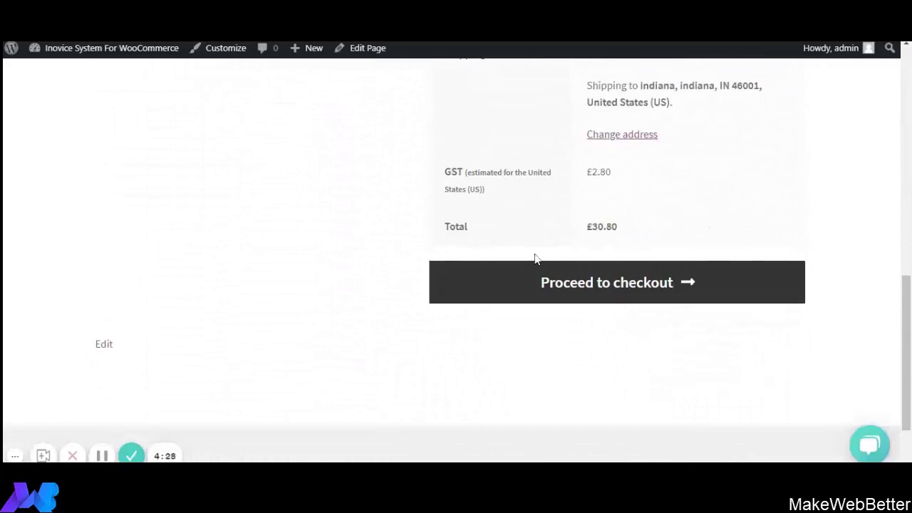
{"action": "left_click", "coordinate": [604, 284]}
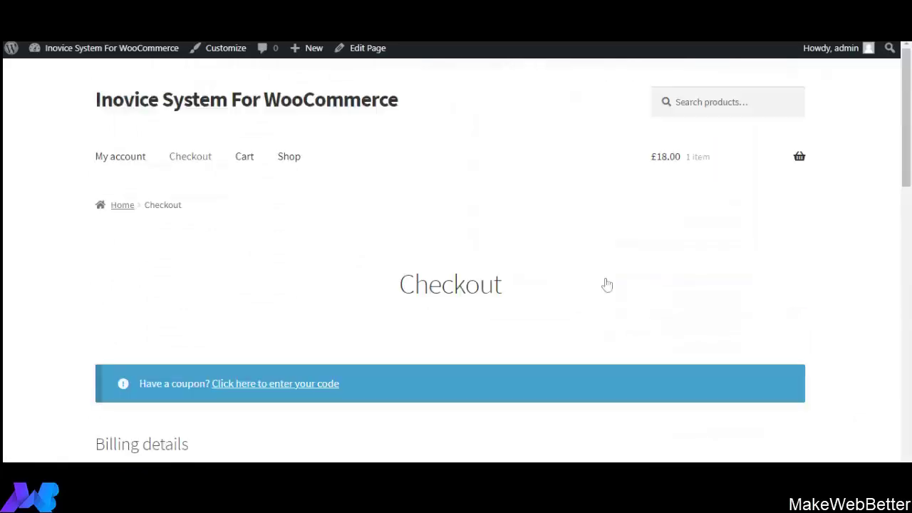
{"action": "scroll", "coordinate": [551, 305], "scroll_direction": "down", "scroll_amount": 5}
{"action": "scroll", "coordinate": [553, 304], "scroll_direction": "down", "scroll_amount": 5}
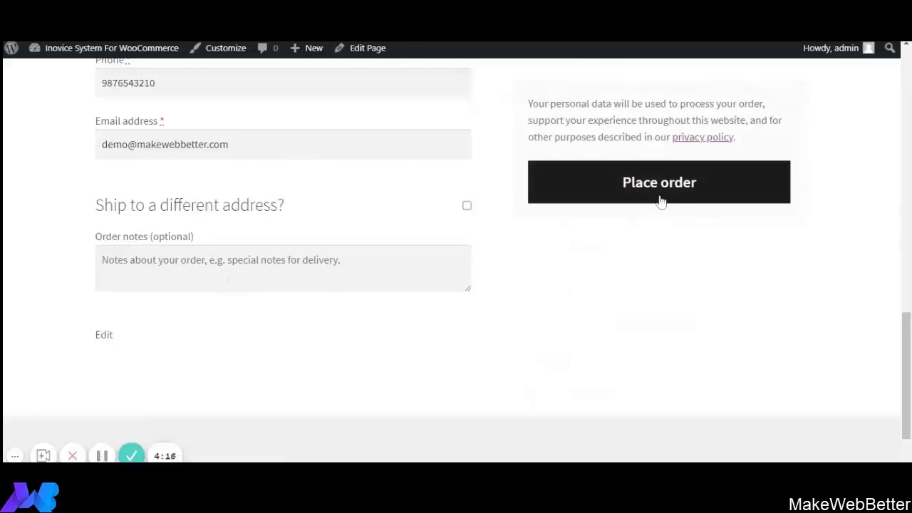
{"action": "left_click", "coordinate": [659, 202]}
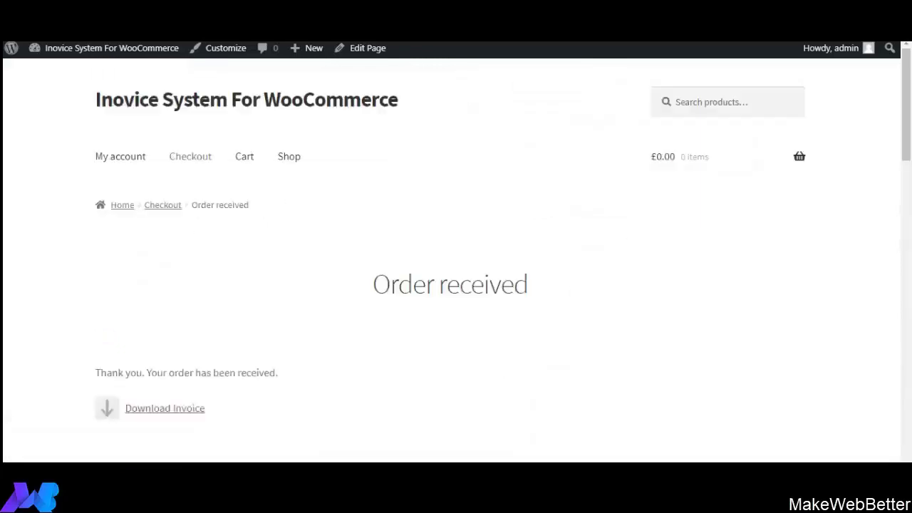
- Open the placed order's invoice PDF from the order received page and examine its company details, items, totals and disclaimer
{"action": "scroll", "coordinate": [450, 268], "scroll_direction": "down", "scroll_amount": 2}
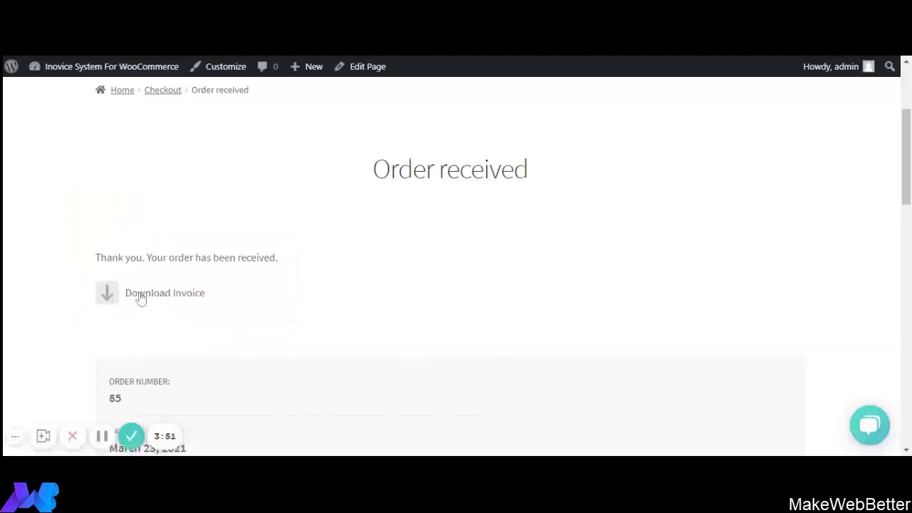
{"action": "left_click", "coordinate": [140, 299]}
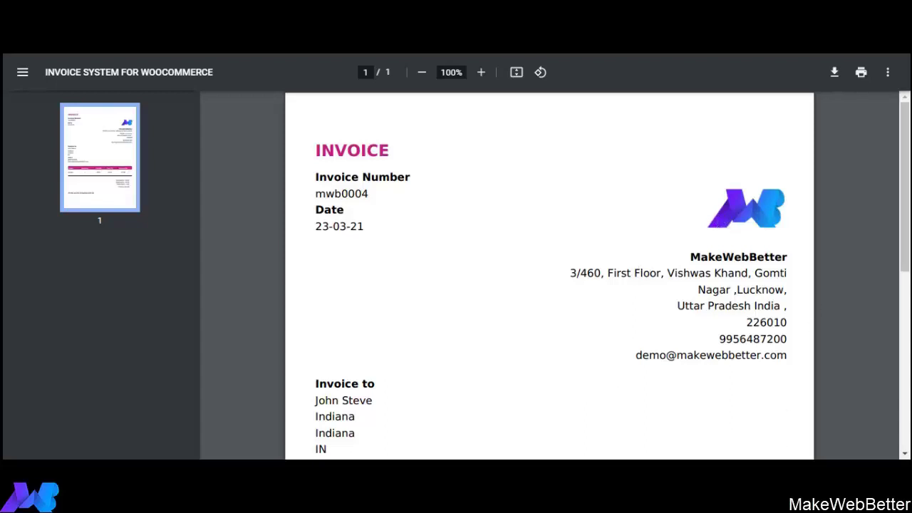
{"action": "scroll", "coordinate": [621, 290], "scroll_direction": "down", "scroll_amount": 2}
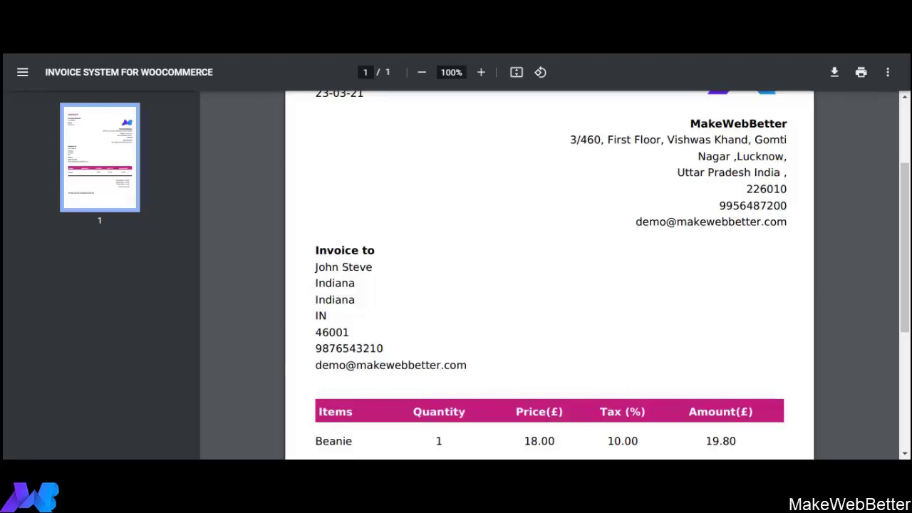
{"action": "scroll", "coordinate": [397, 271], "scroll_direction": "down", "scroll_amount": 1}
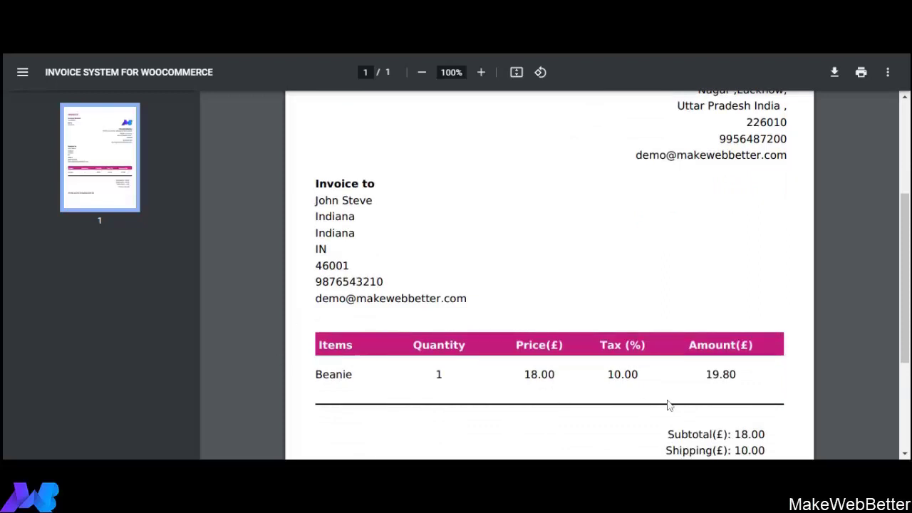
{"action": "scroll", "coordinate": [634, 314], "scroll_direction": "down", "scroll_amount": 2}
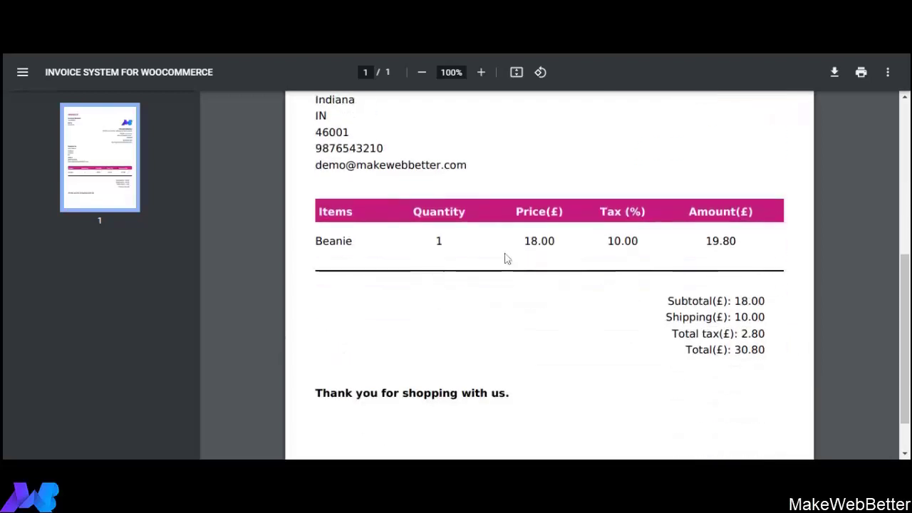
{"action": "scroll", "coordinate": [560, 305], "scroll_direction": "down", "scroll_amount": 1}
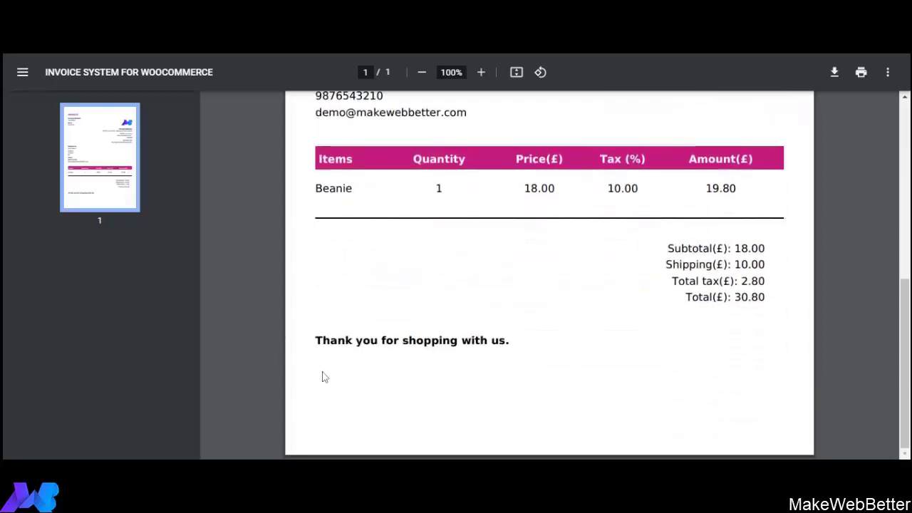